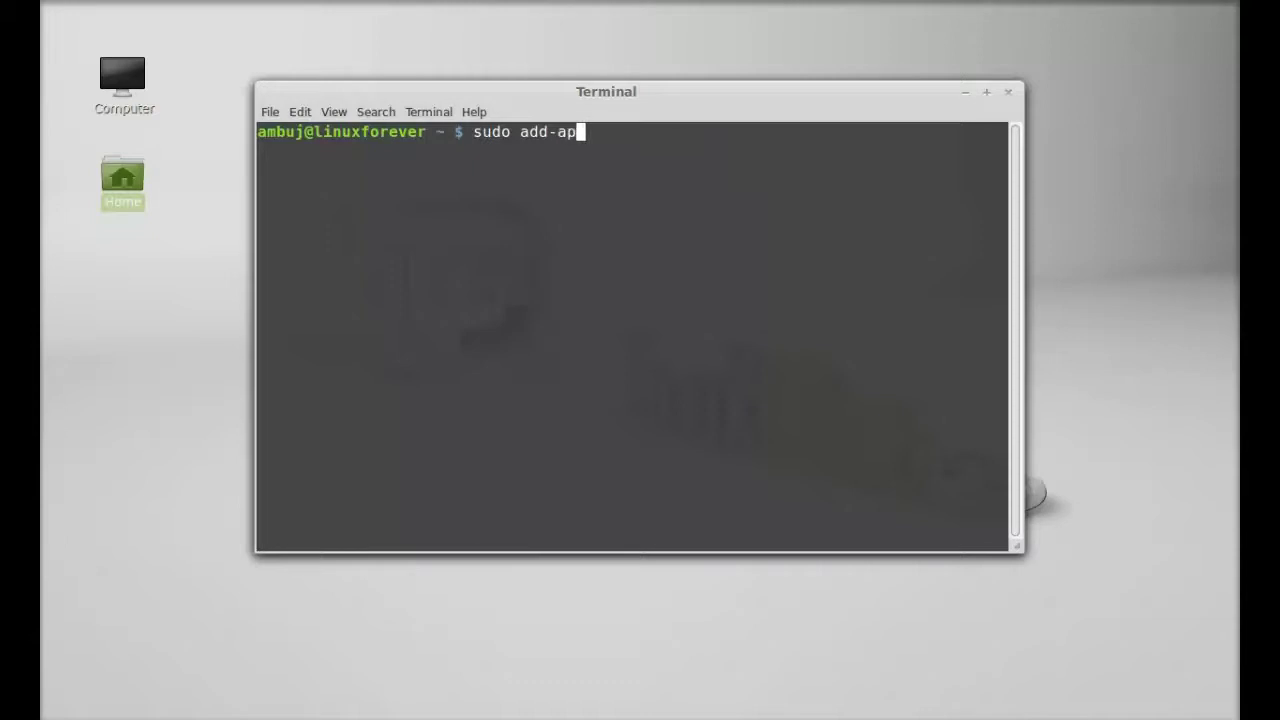
Run sudo add-apt-repository ppa:osmoma/audio-recorder, give the admin password and confirm, importing key 5139BD61.
{"action": "type", "text": "pository ppa:"}
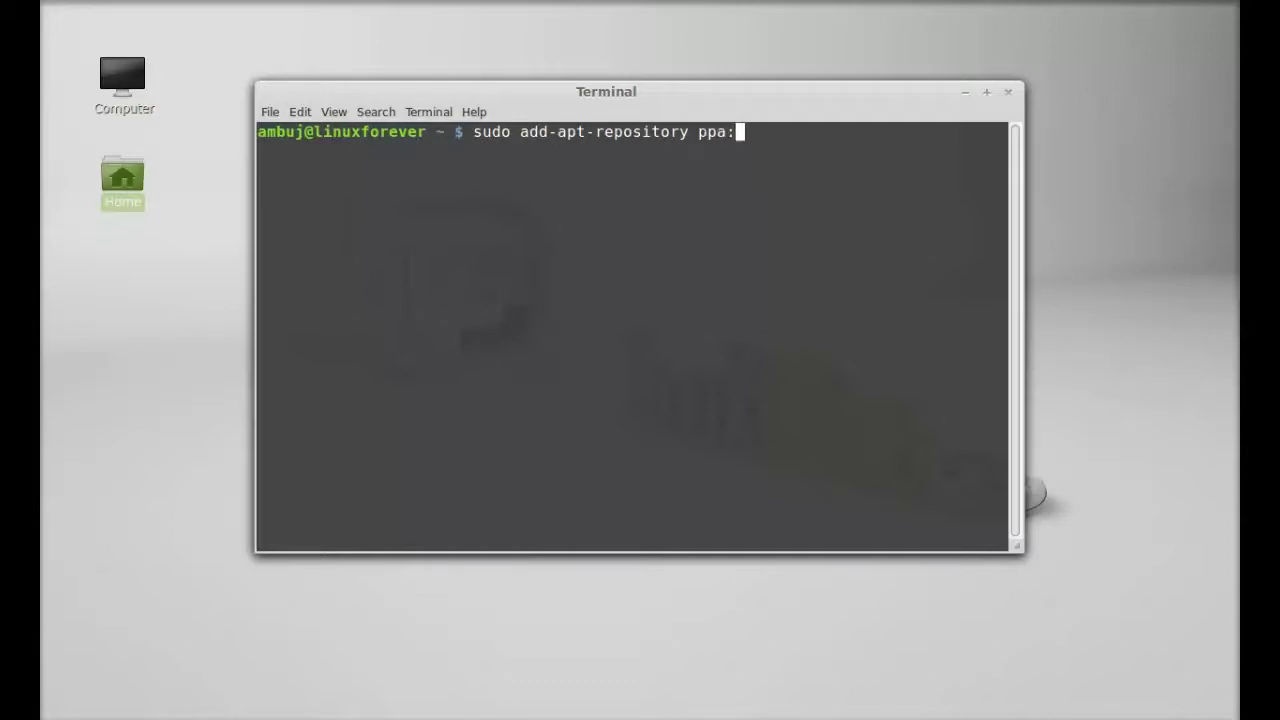
{"action": "type", "text": "osmoma/"}
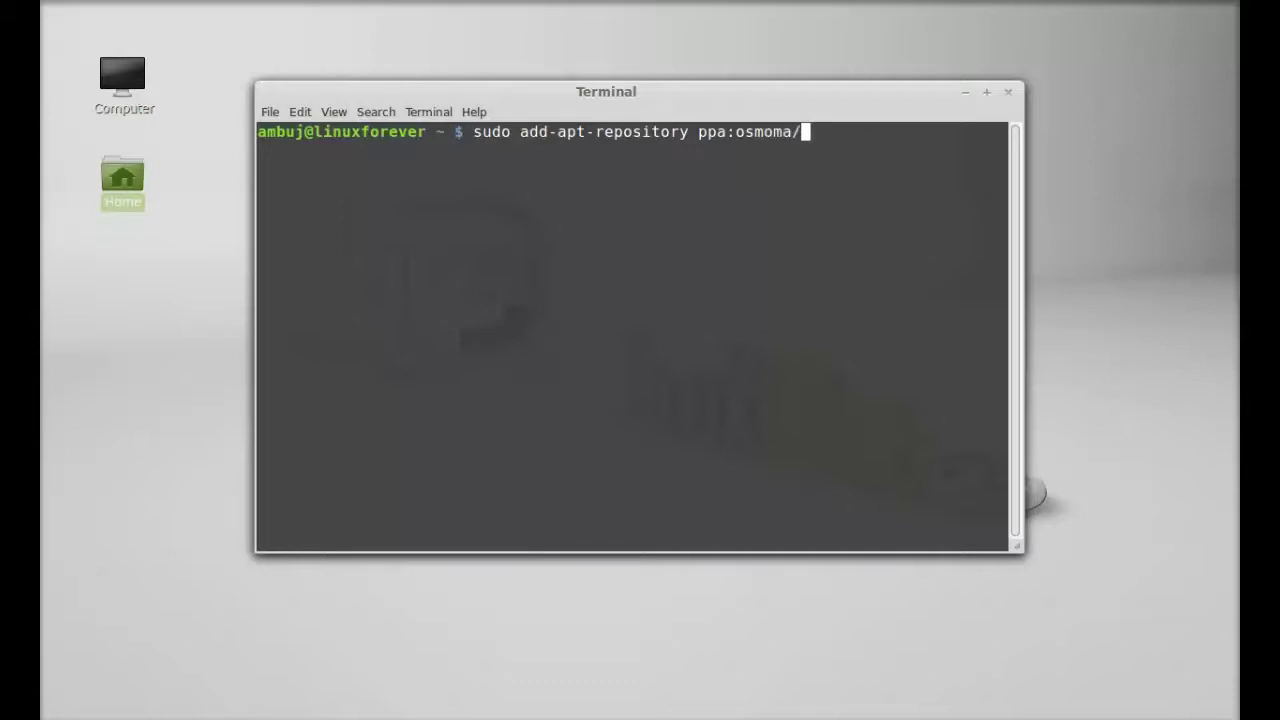
{"action": "type", "text": "audio-record"}
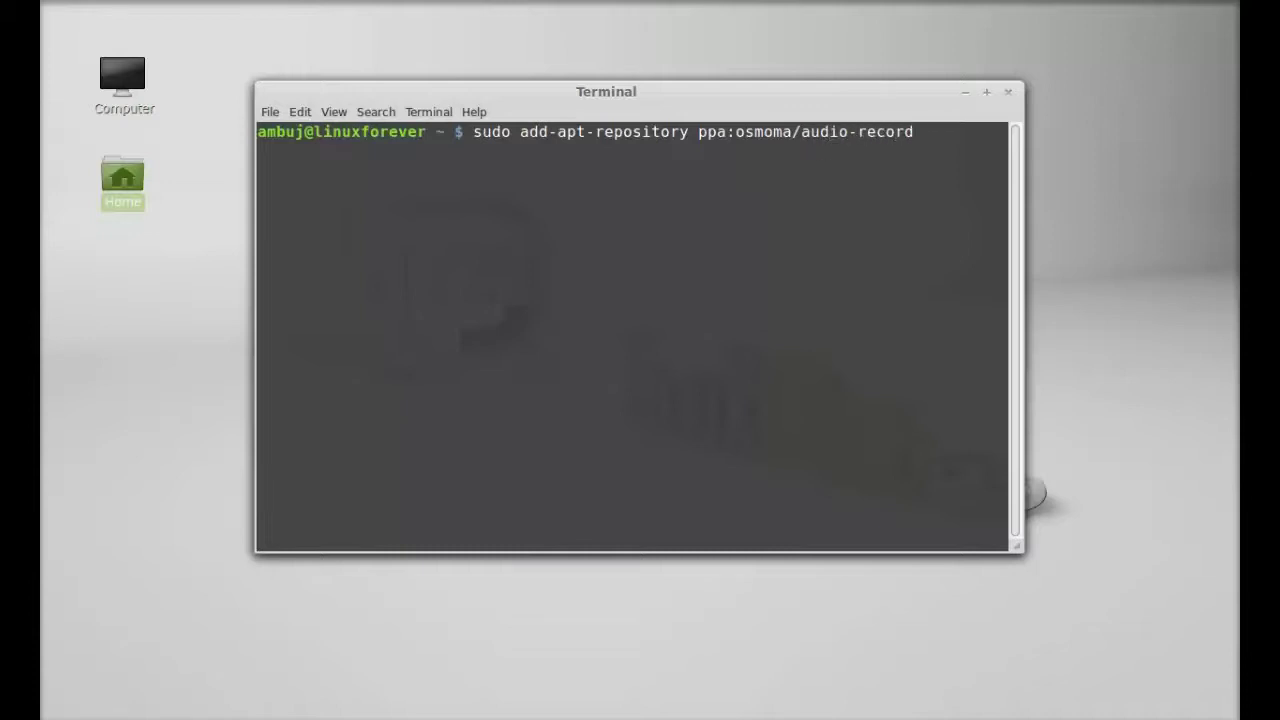
{"action": "type", "text": "er"}
{"action": "key", "text": "Return"}
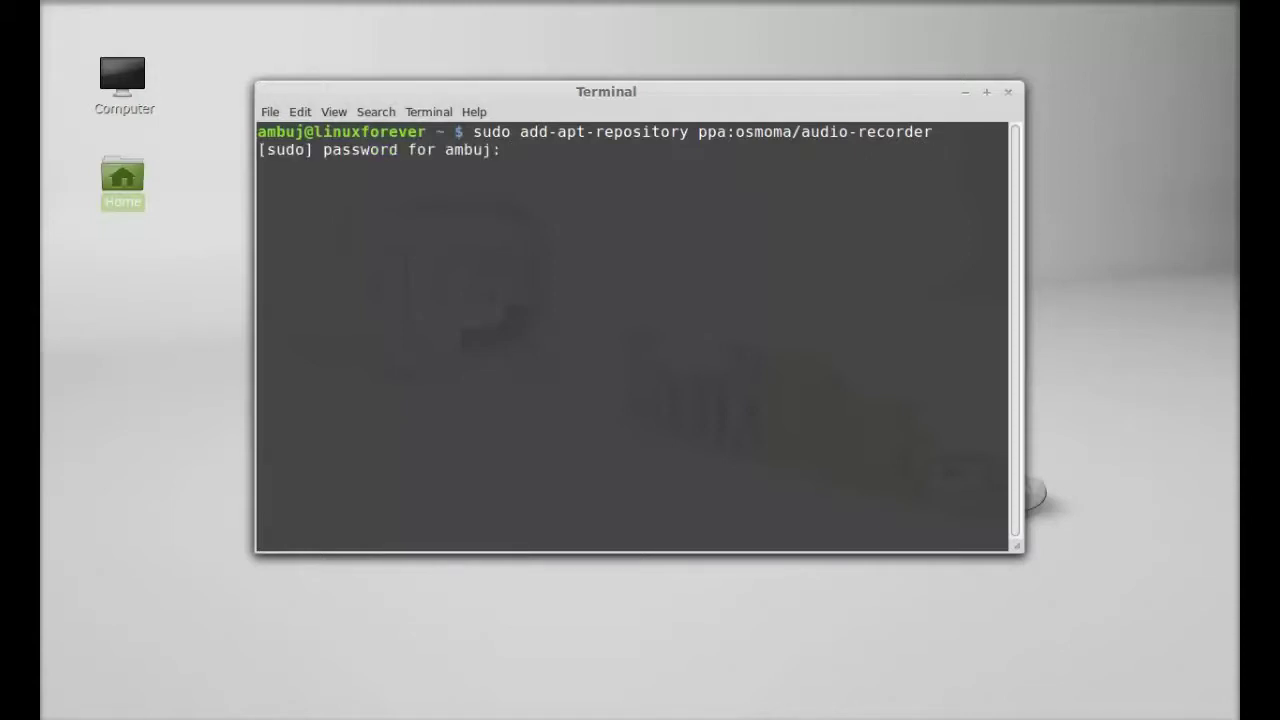
{"action": "key", "text": "Return"}
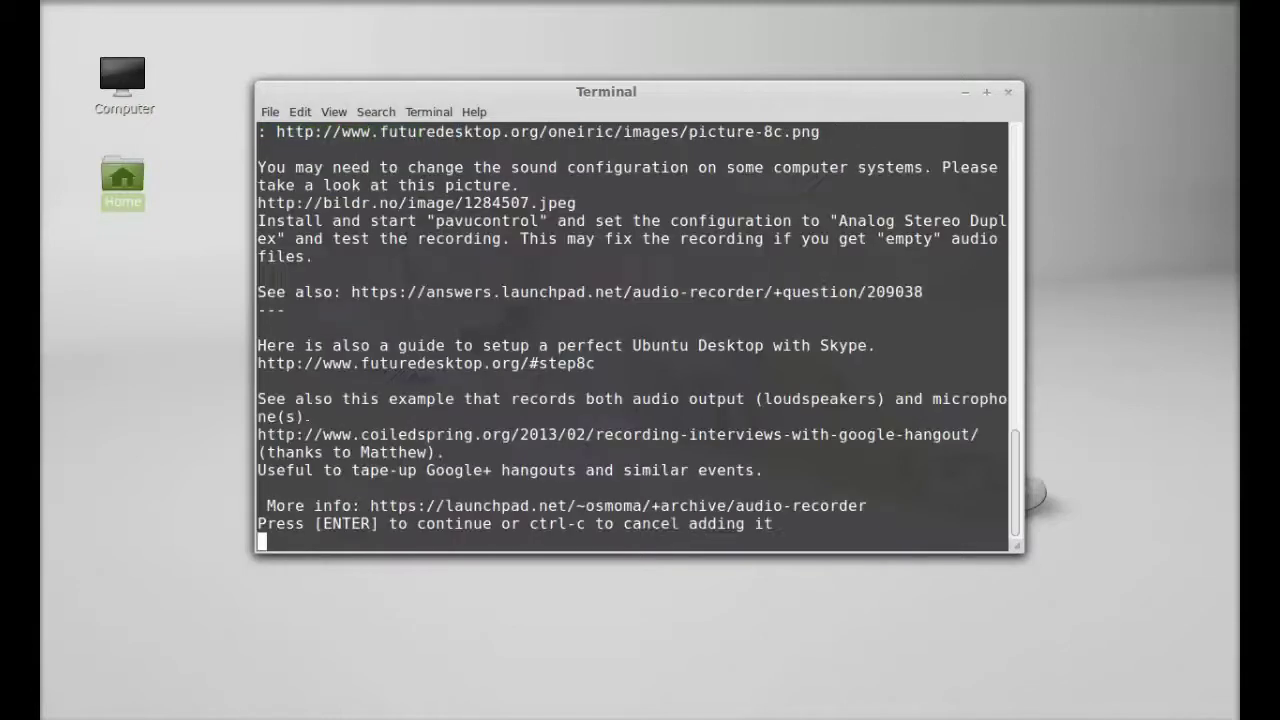
{"action": "key", "text": "Return"}
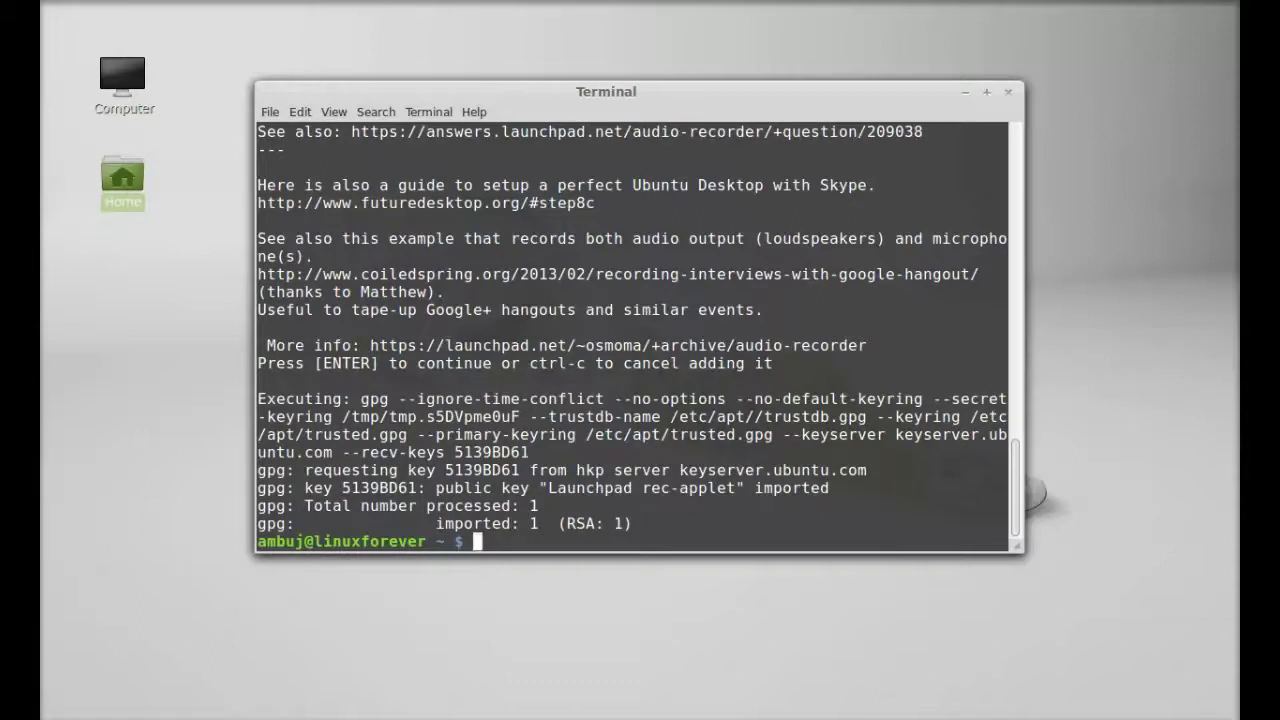
Run sudo apt-get update, then sudo apt-get install audio-recorder to install version 1.4-2~saucy.
{"action": "type", "text": "sudo apt-get update"}
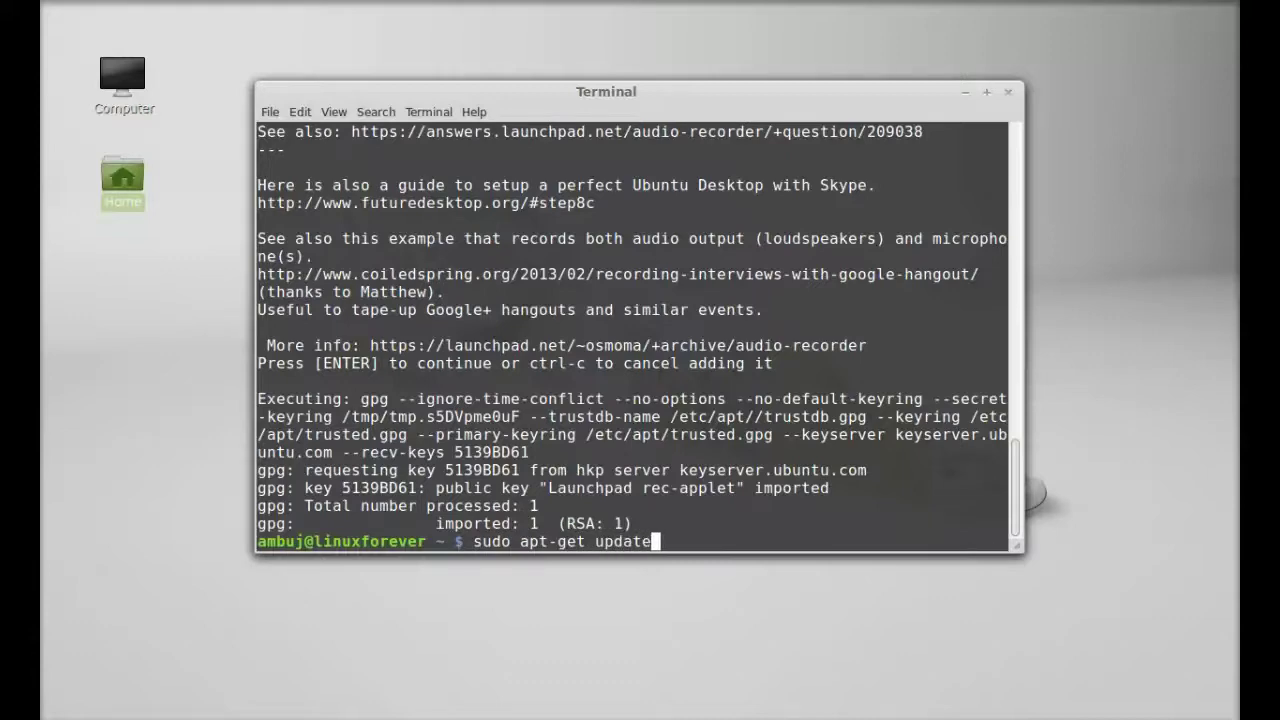
{"action": "key", "text": "Return"}
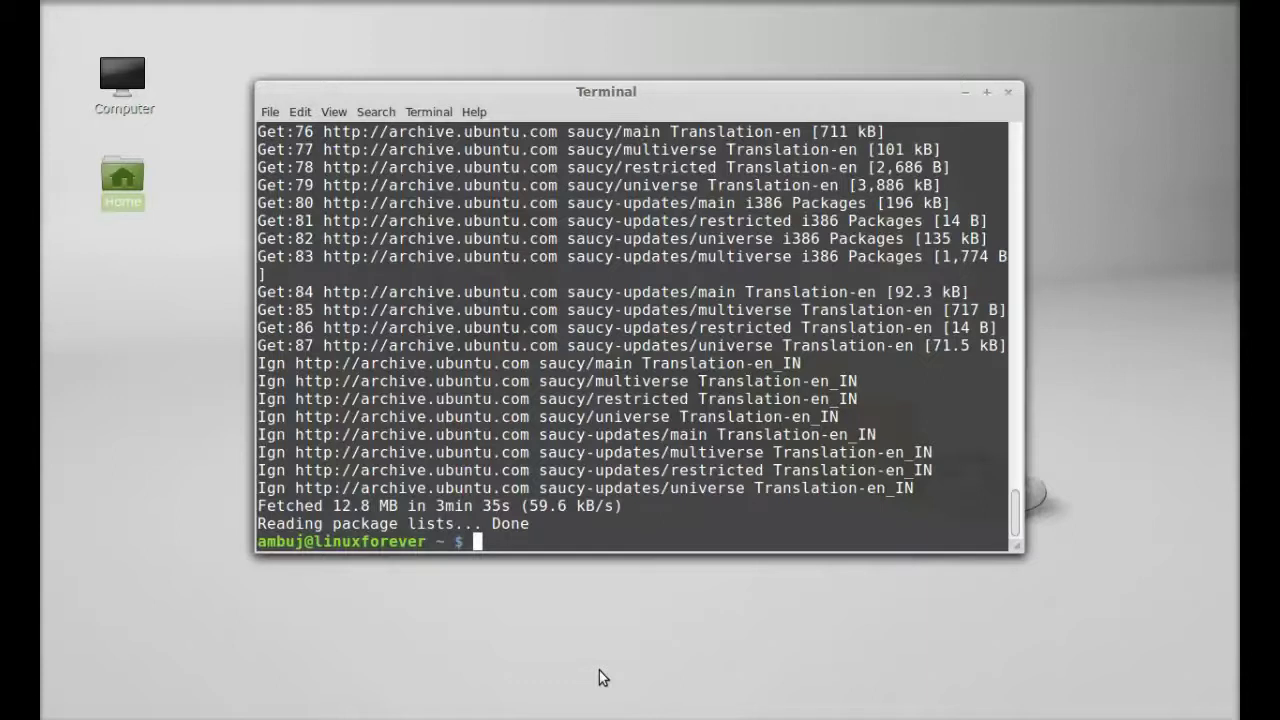
{"action": "type", "text": "sudo apt-ge"}
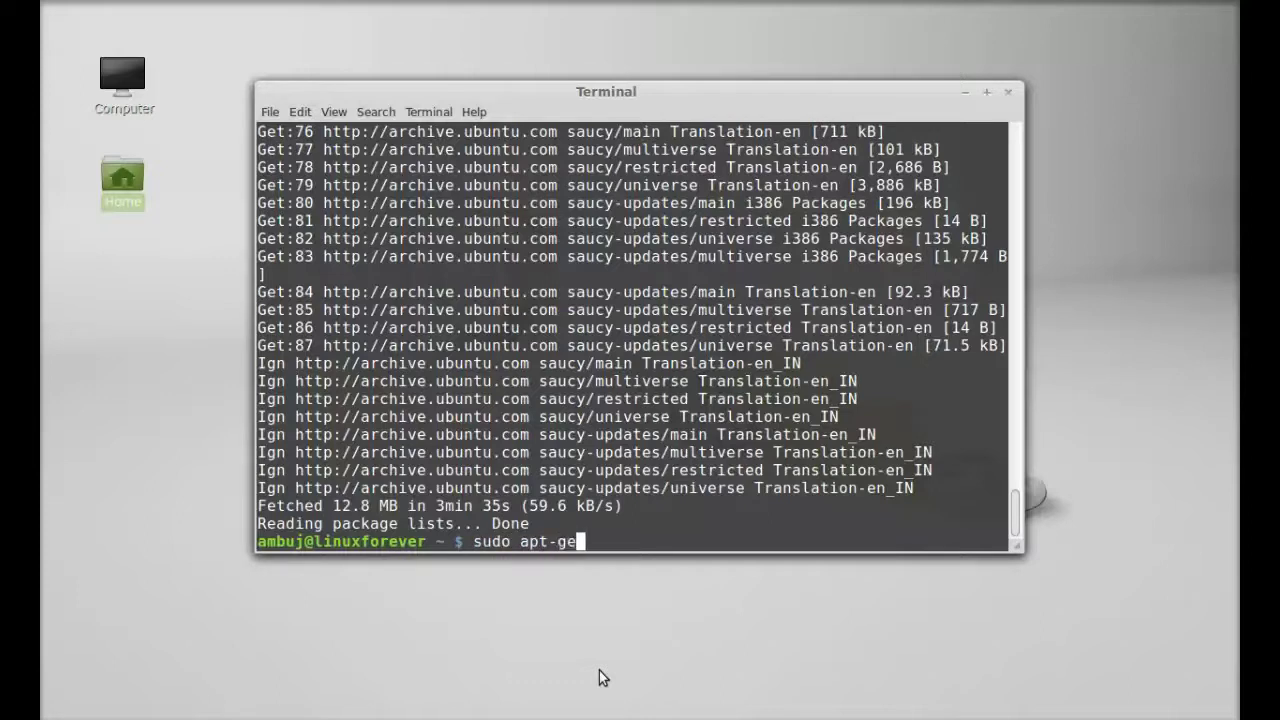
{"action": "type", "text": "t install au"}
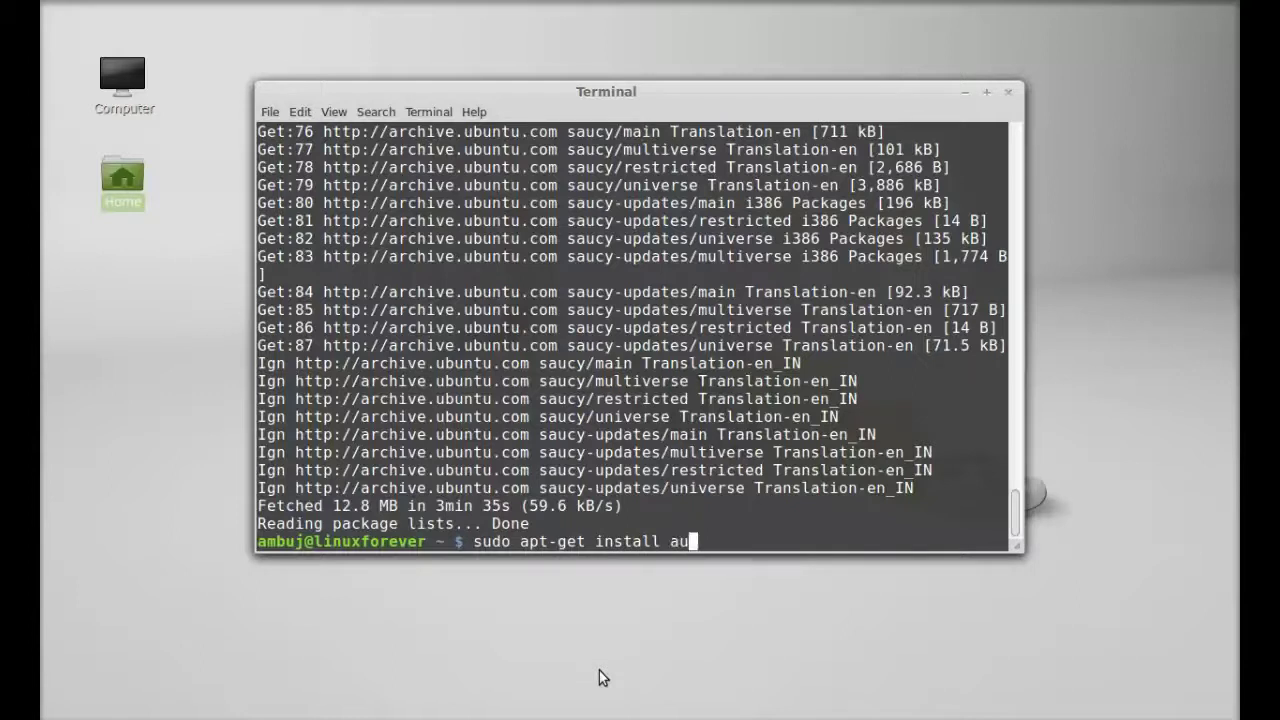
{"action": "type", "text": "dio-recorder"}
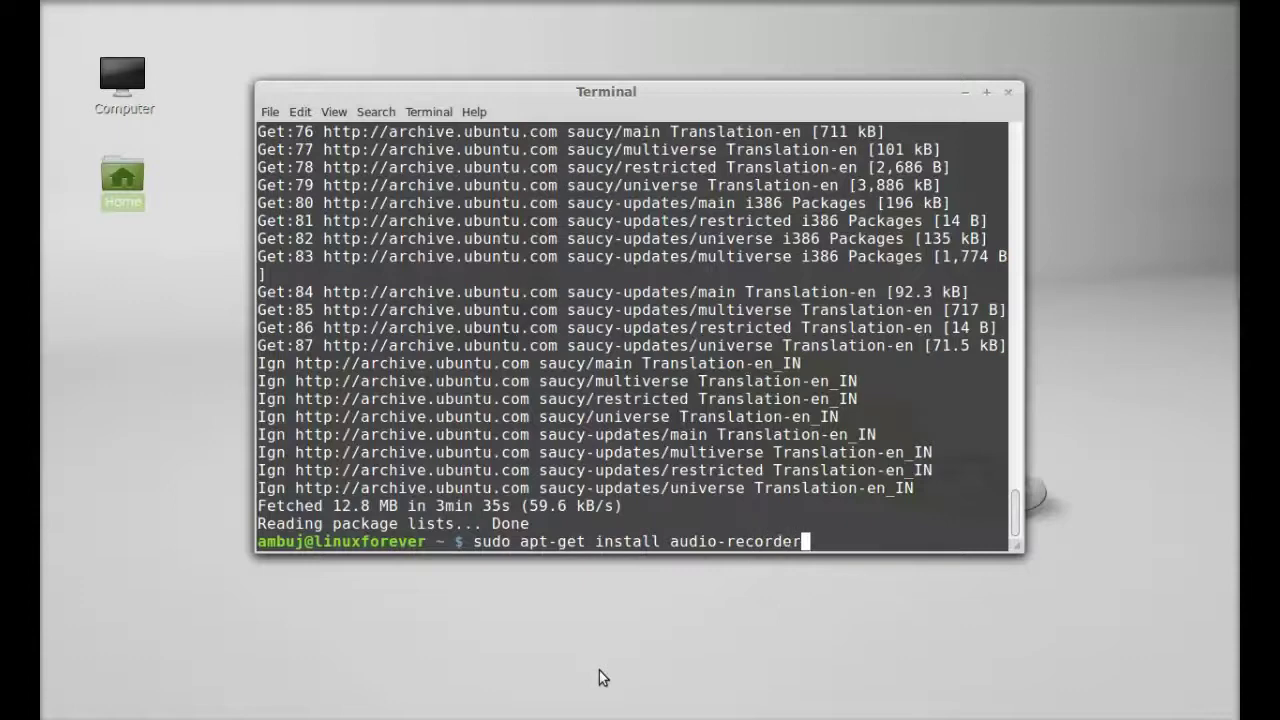
{"action": "key", "text": "Return"}
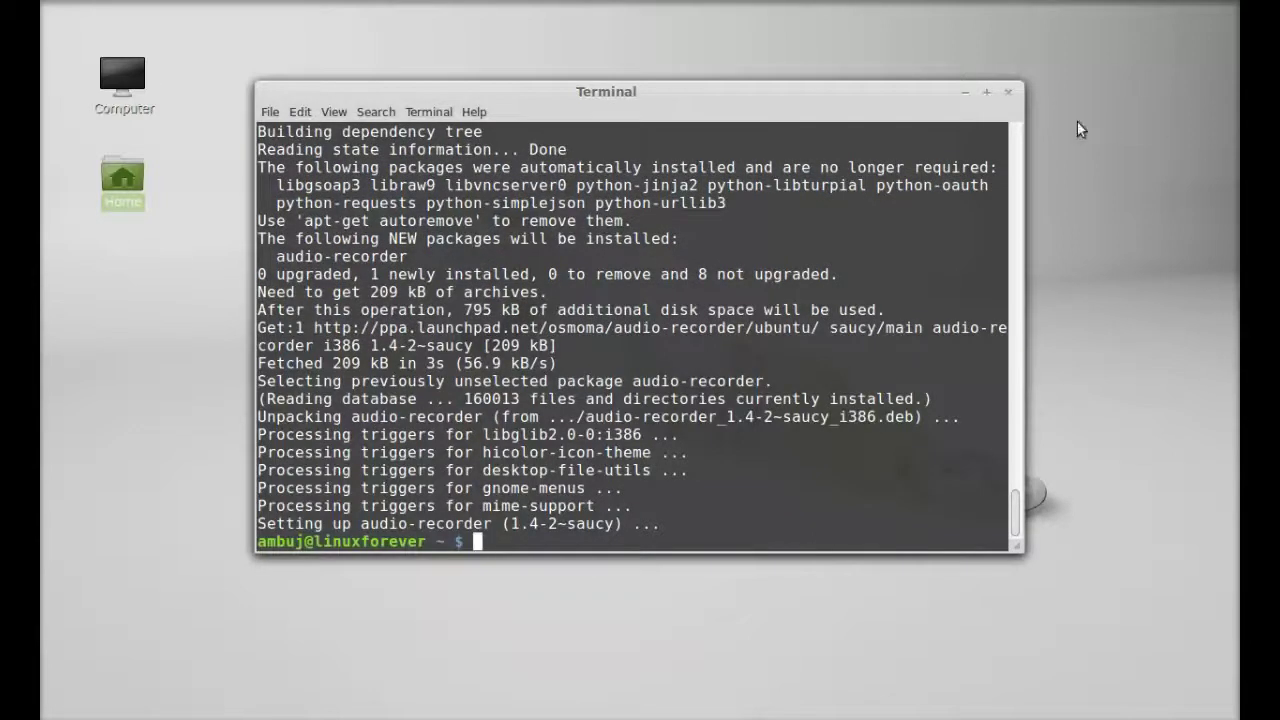
Close the Terminal and start Audio Recorder by searching 'audi' in the Mint menu.
{"action": "left_click", "coordinate": [1008, 93]}
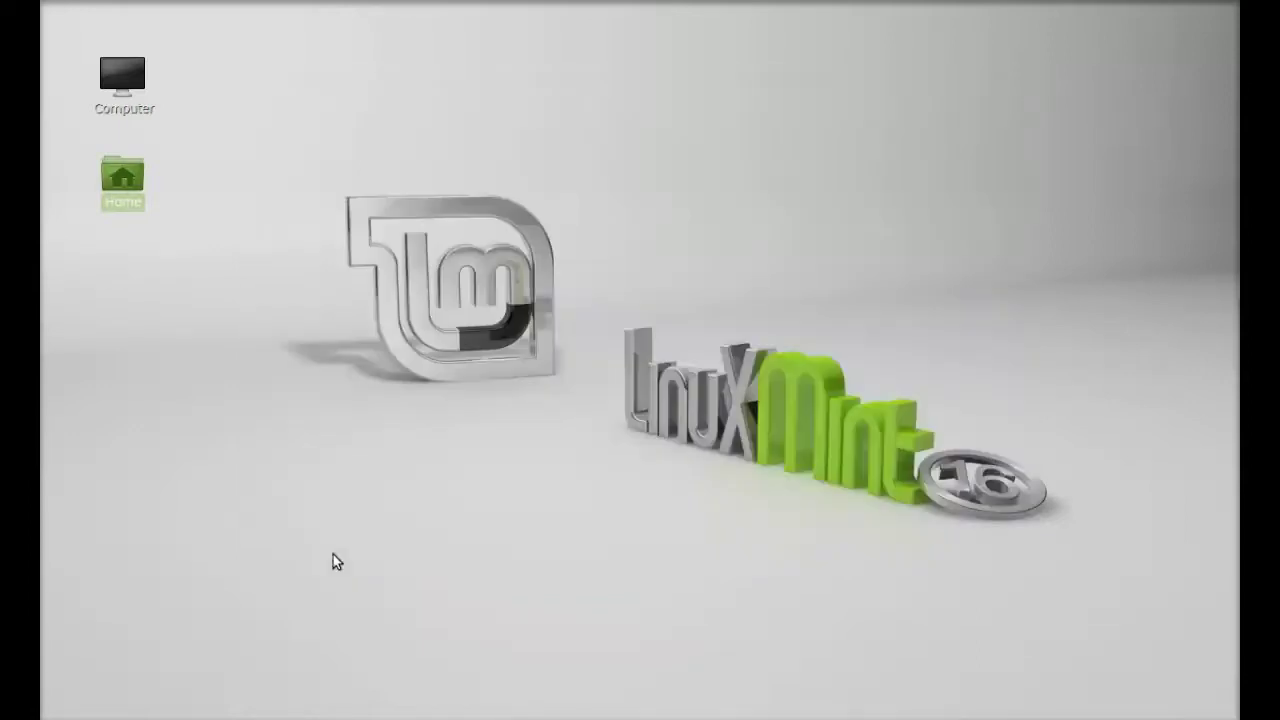
{"action": "key", "text": "super"}
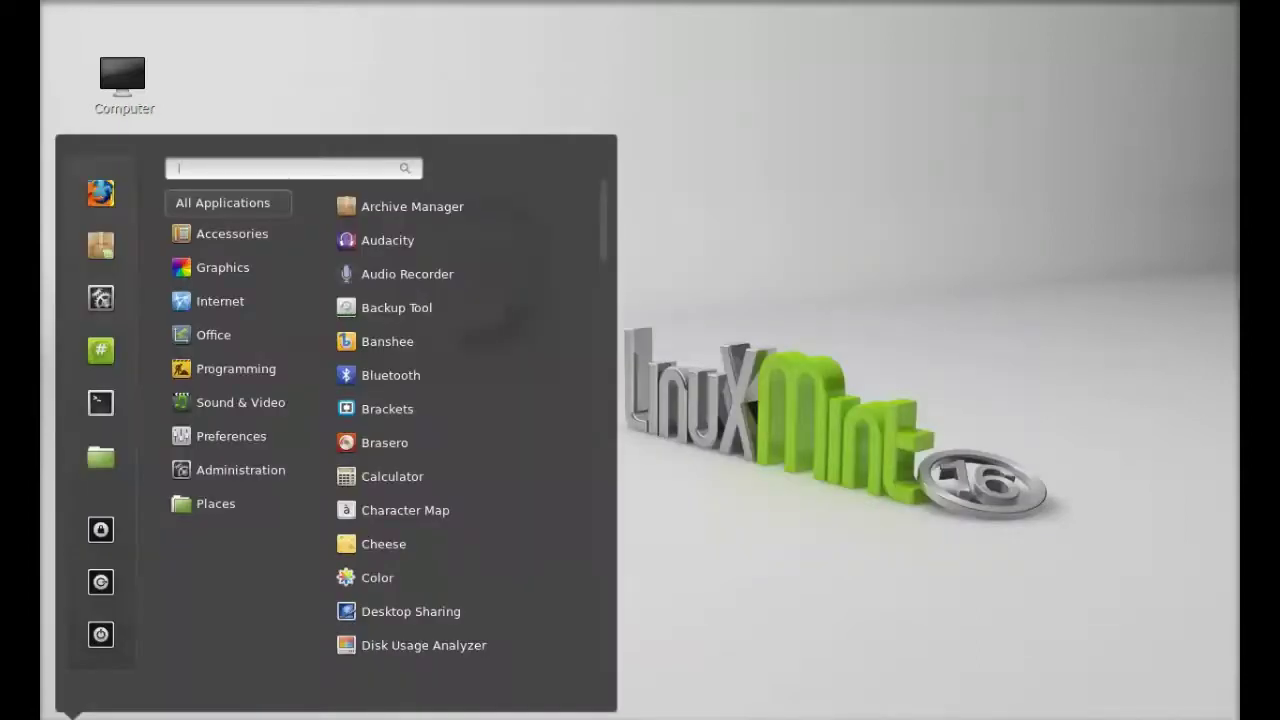
{"action": "type", "text": "audi"}
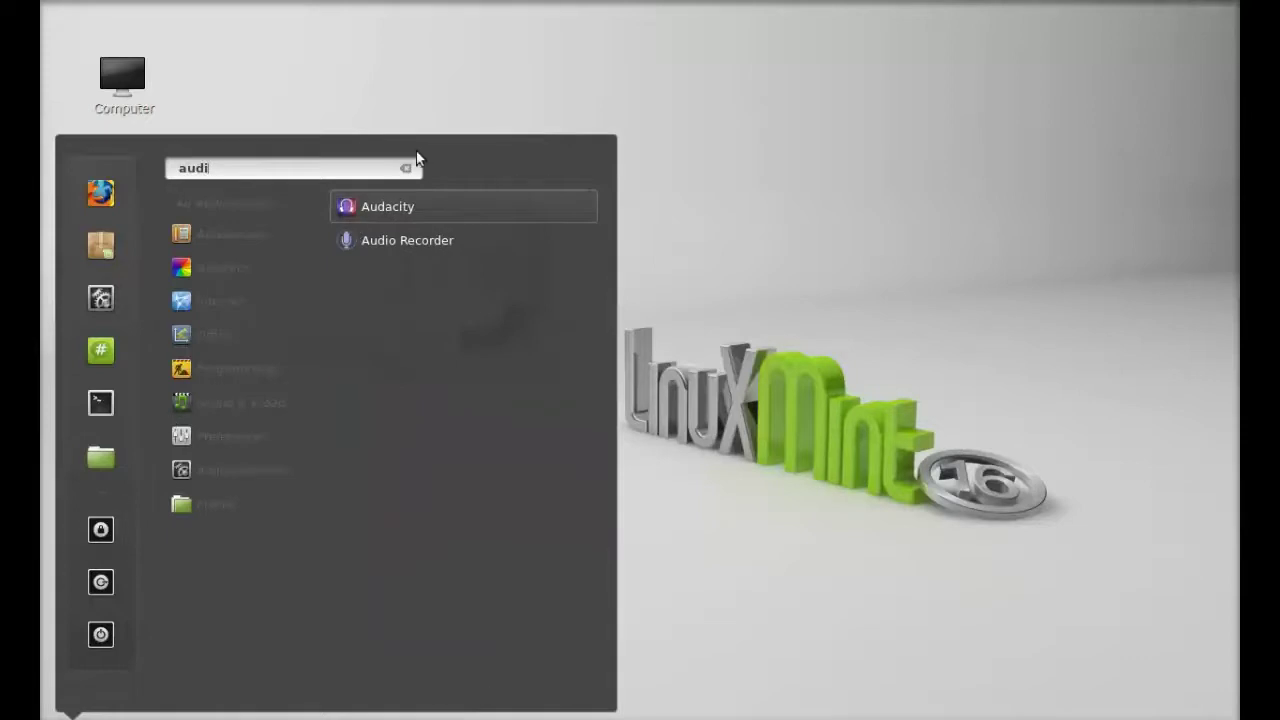
{"action": "left_click", "coordinate": [449, 245]}
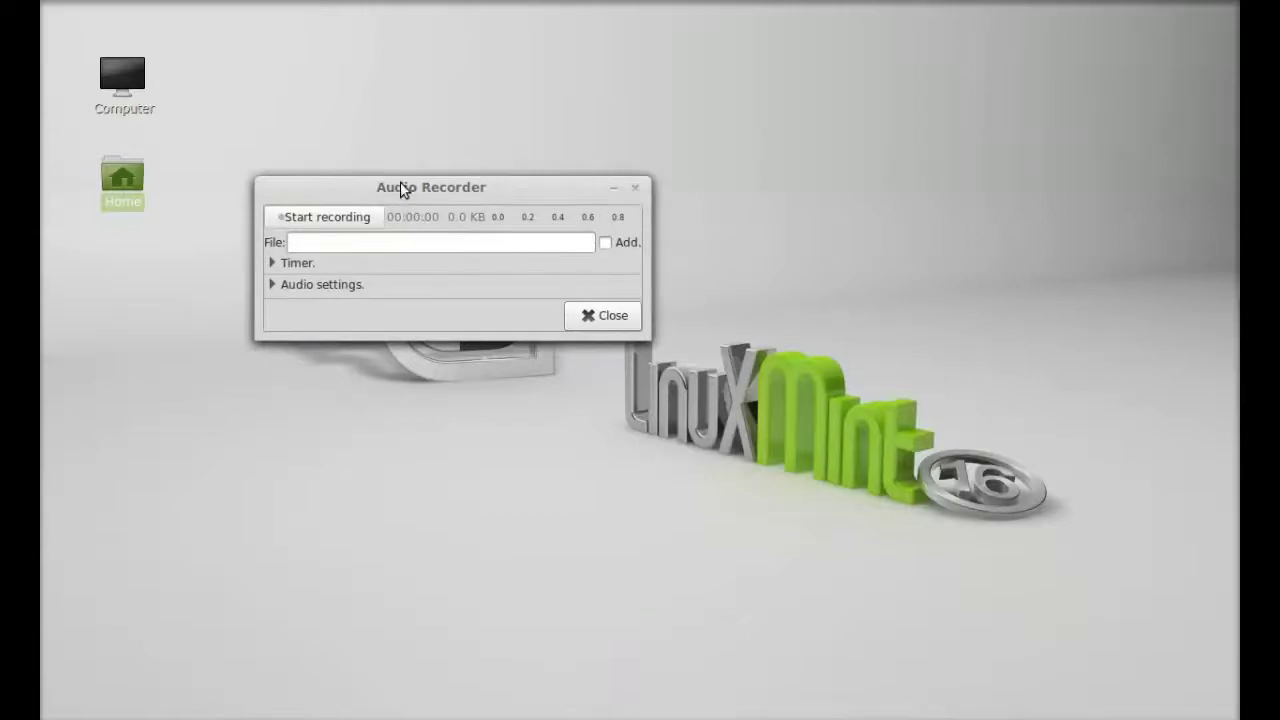
{"action": "left_click_drag", "start_coordinate": [401, 190], "coordinate": [526, 186]}
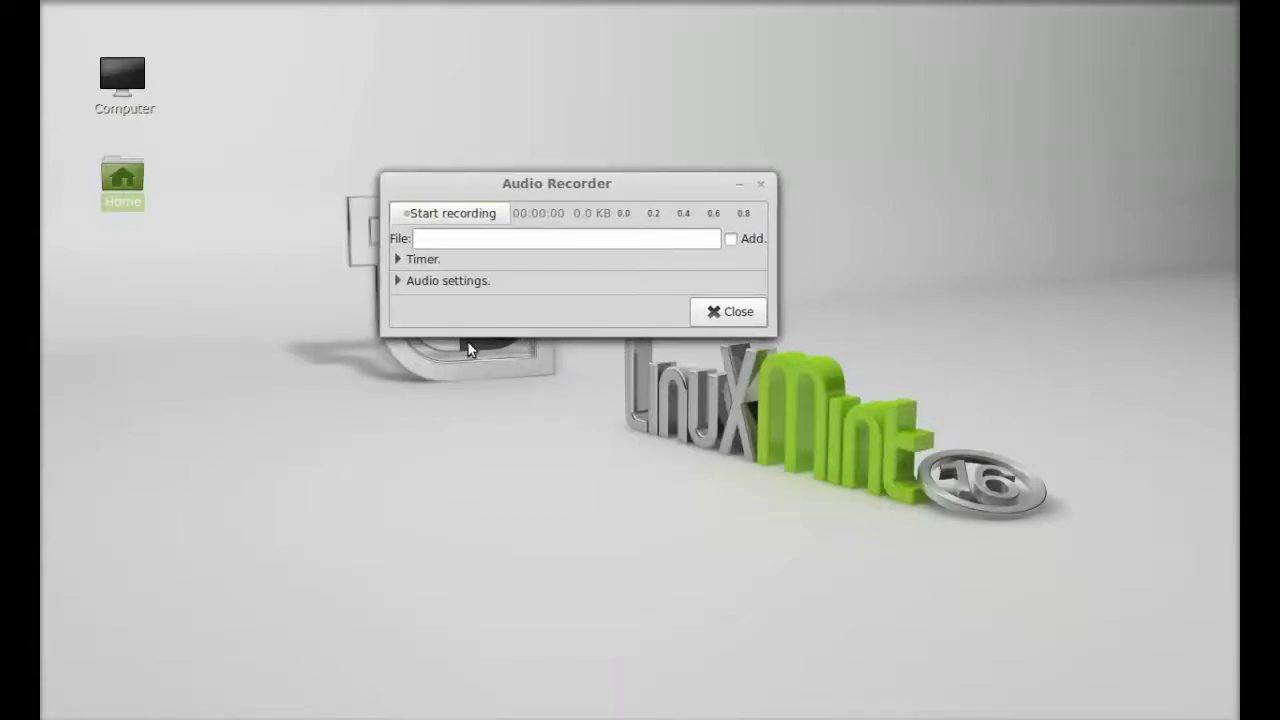
In Audio settings, pick Built-in Audio Analog Stereo (Microphone) as Source and .MP3 as Format.
{"action": "left_click", "coordinate": [398, 282]}
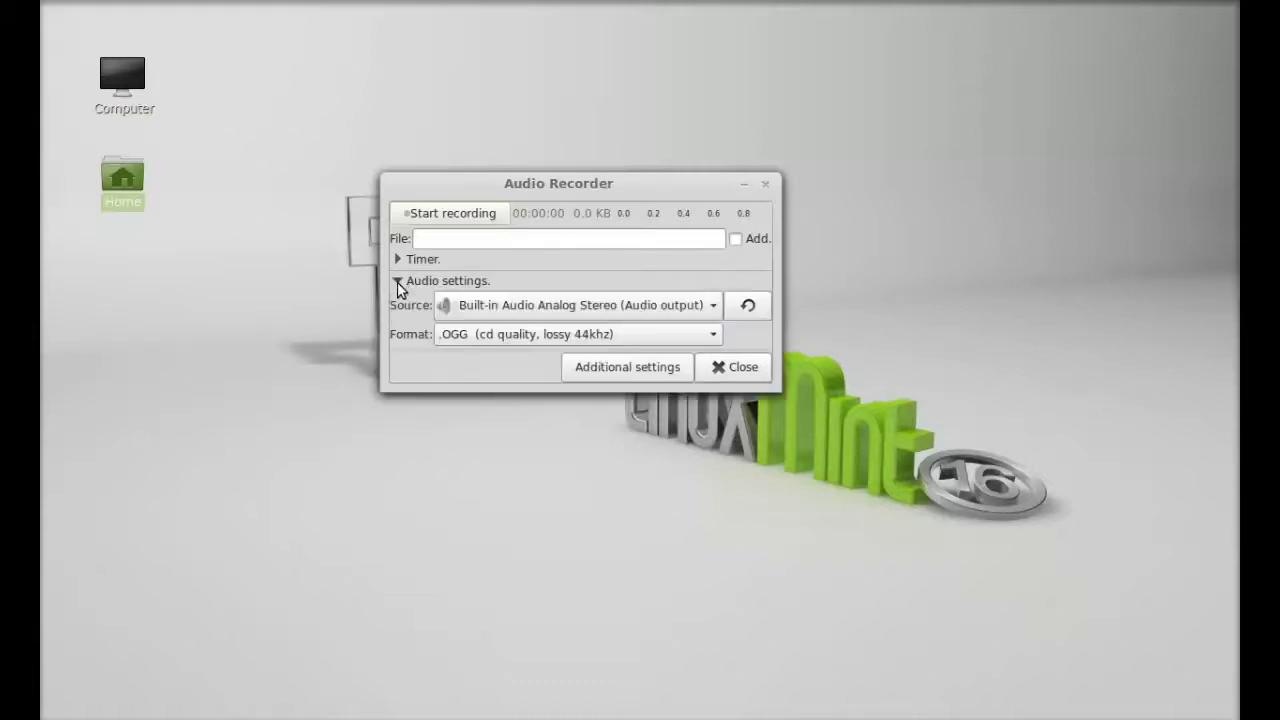
{"action": "left_click", "coordinate": [640, 311]}
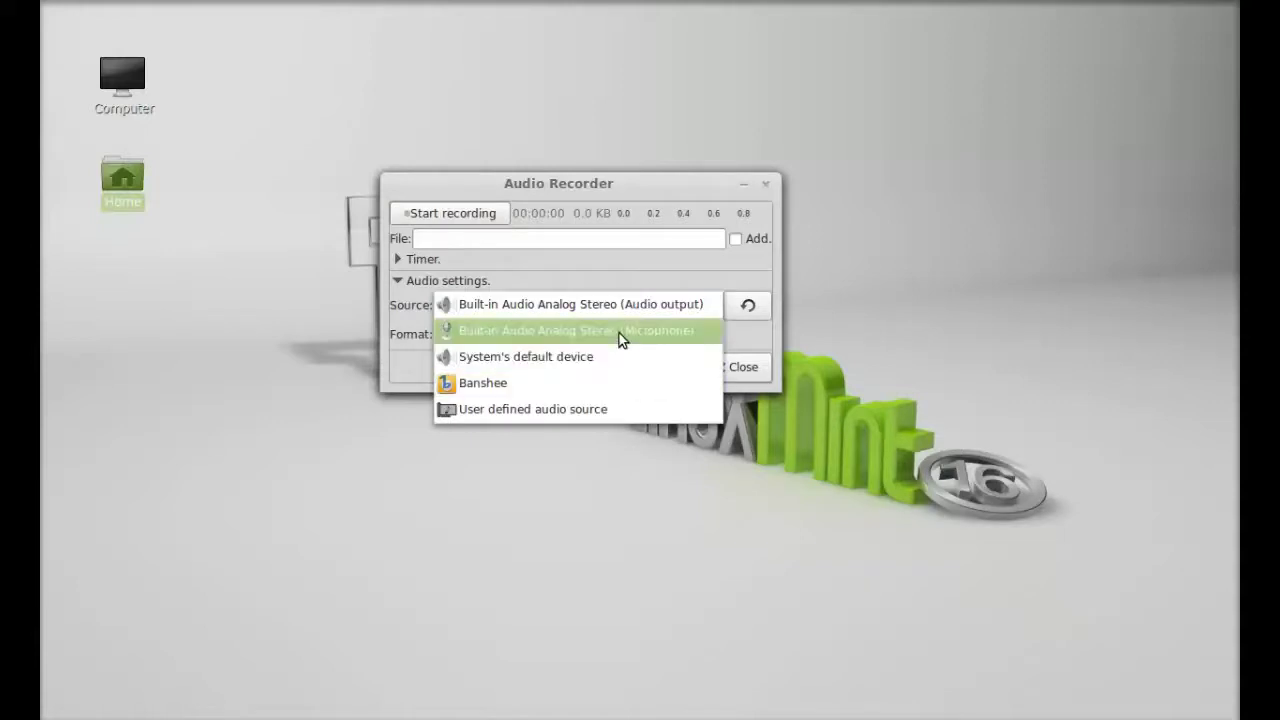
{"action": "left_click", "coordinate": [619, 333]}
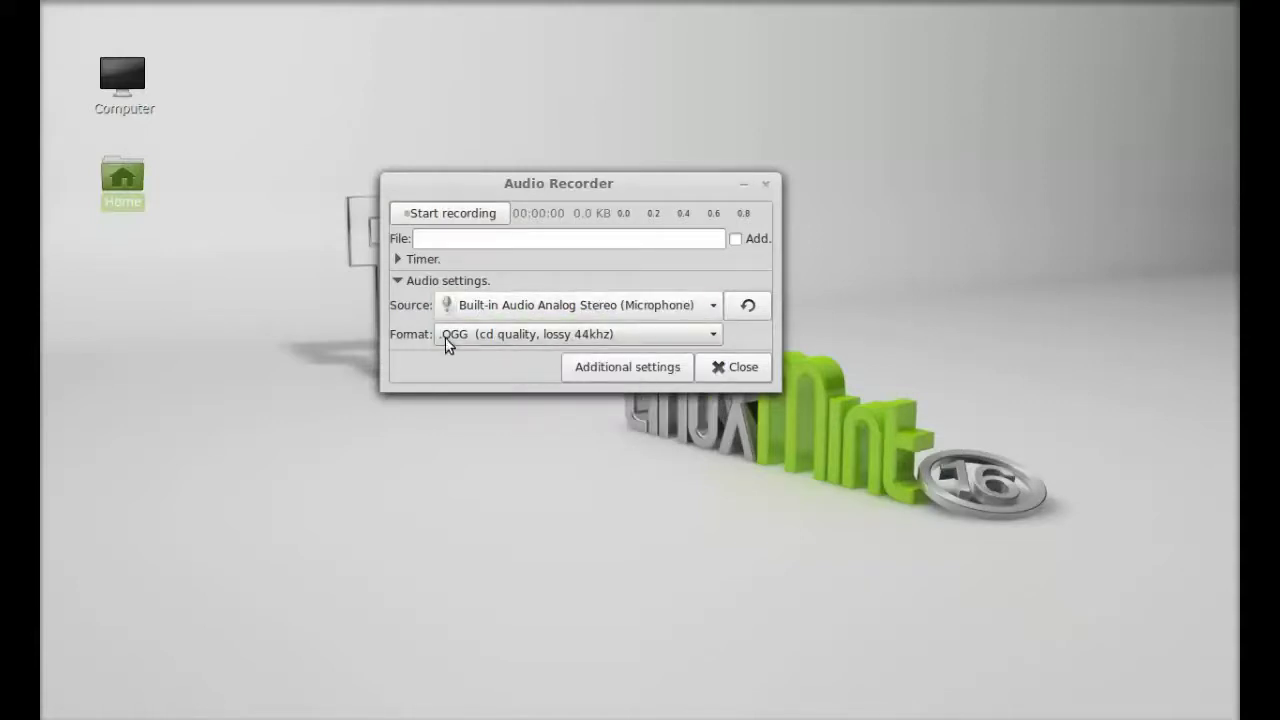
{"action": "left_click", "coordinate": [529, 342]}
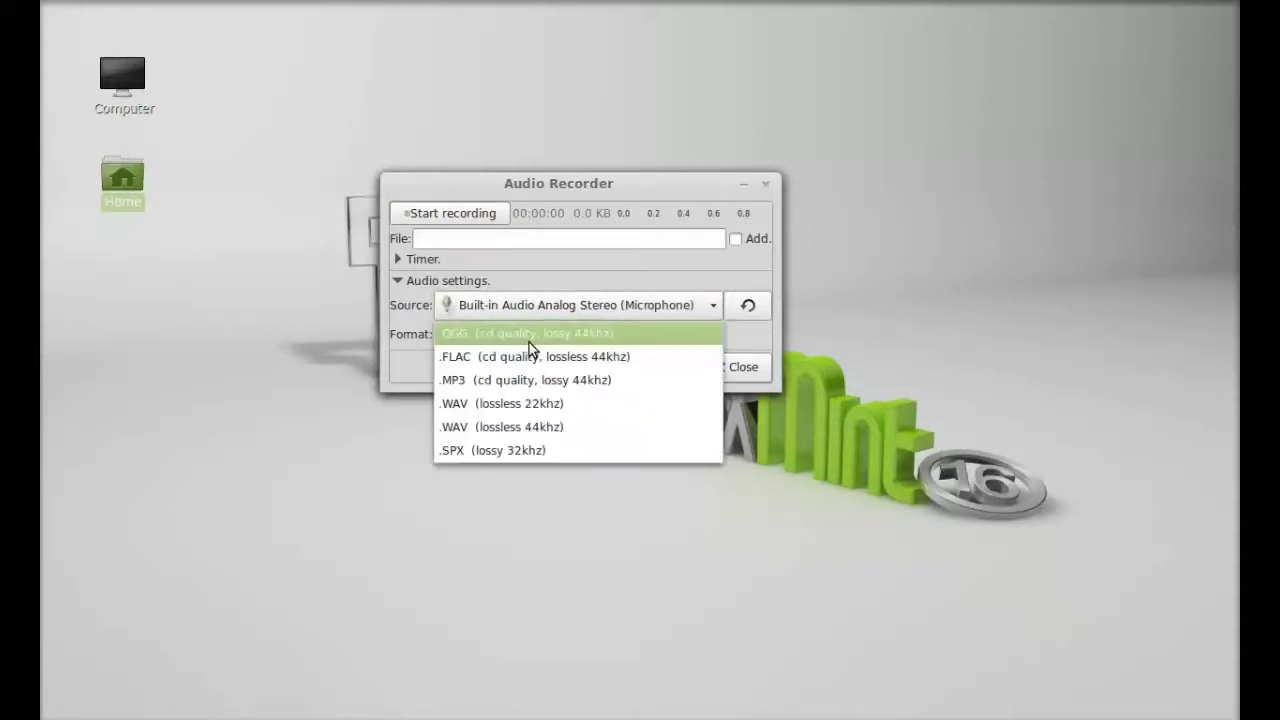
{"action": "left_click", "coordinate": [503, 385]}
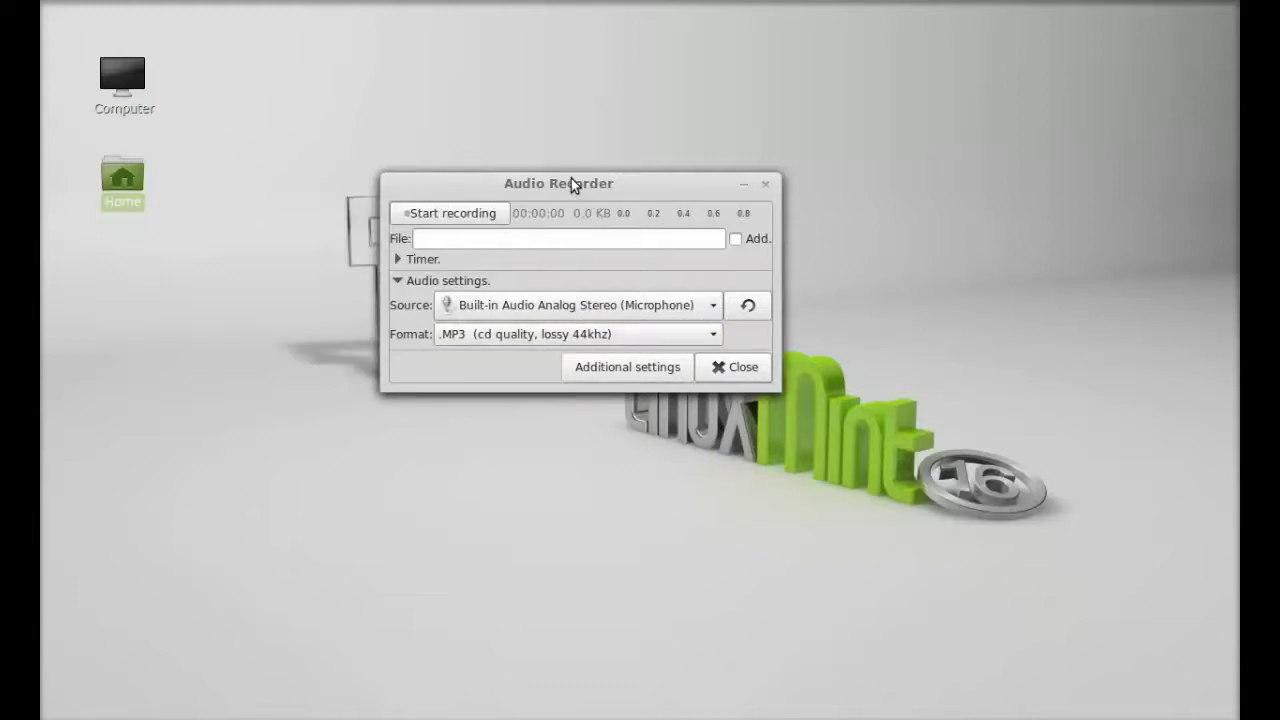
{"action": "left_click_drag", "start_coordinate": [571, 178], "coordinate": [603, 171]}
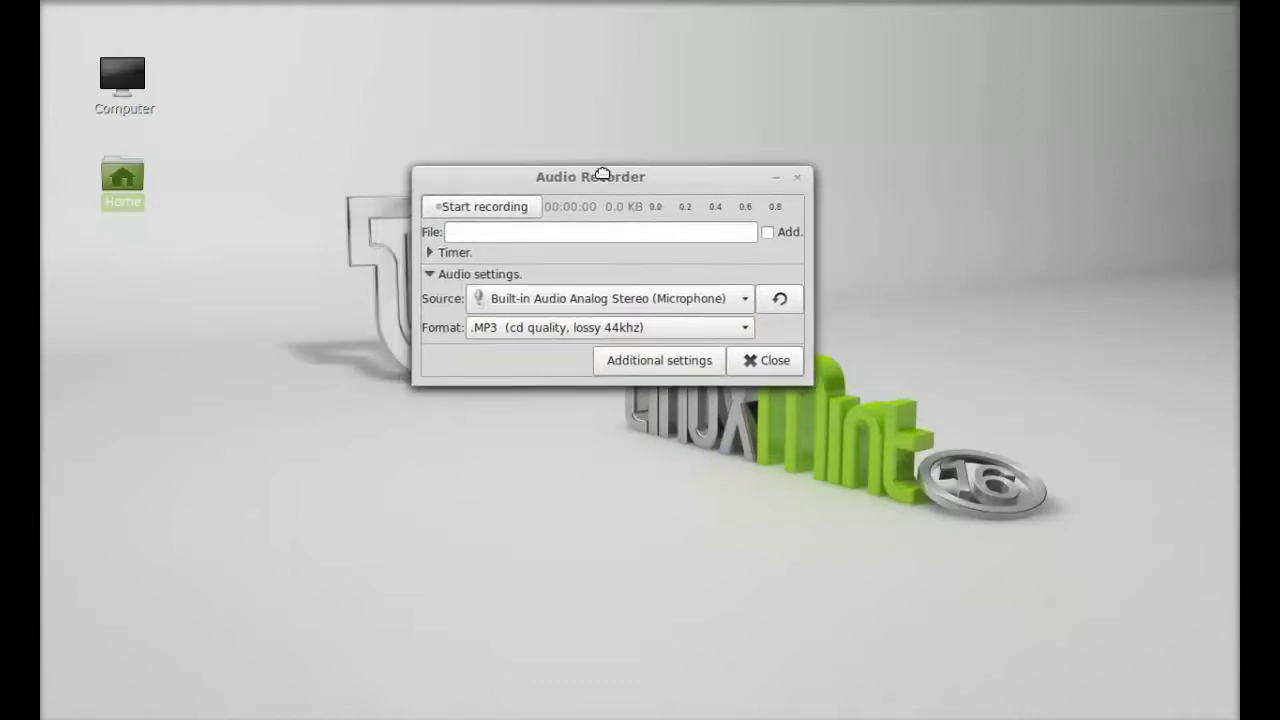
Record about ten seconds from the microphone, close Audio Recorder, and open the Home folder.
{"action": "left_click", "coordinate": [492, 207]}
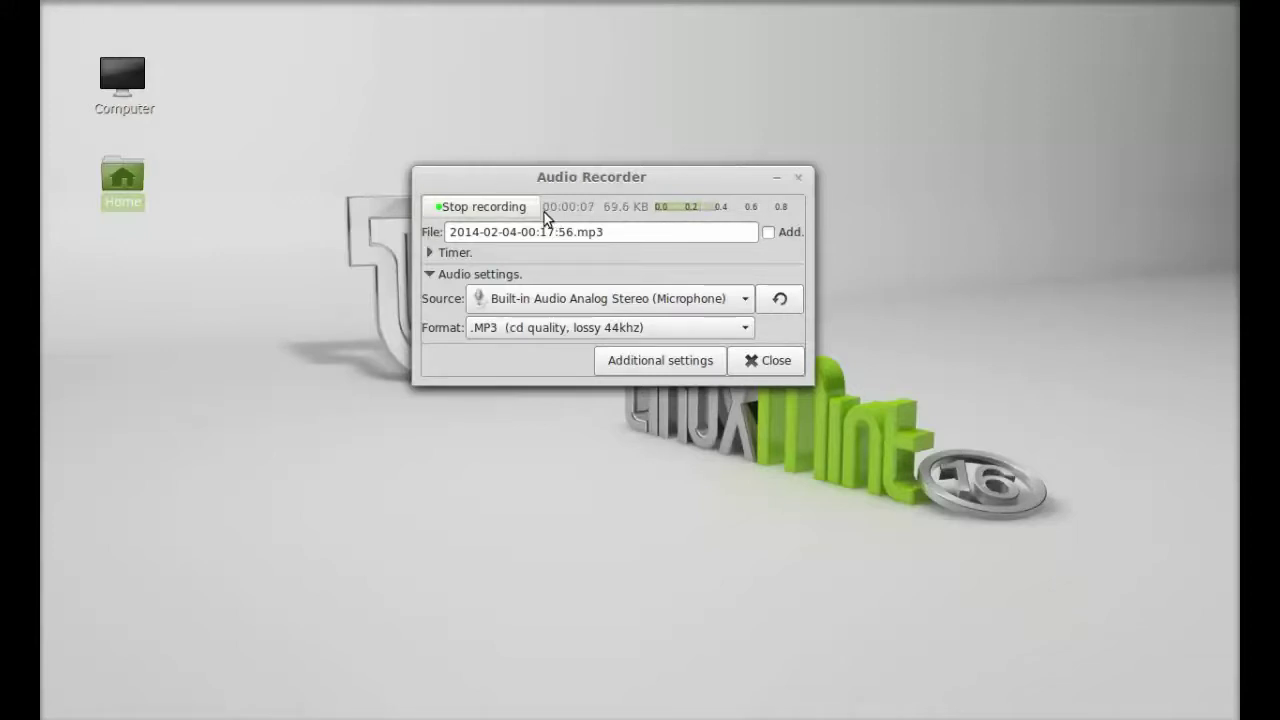
{"action": "left_click", "coordinate": [476, 211]}
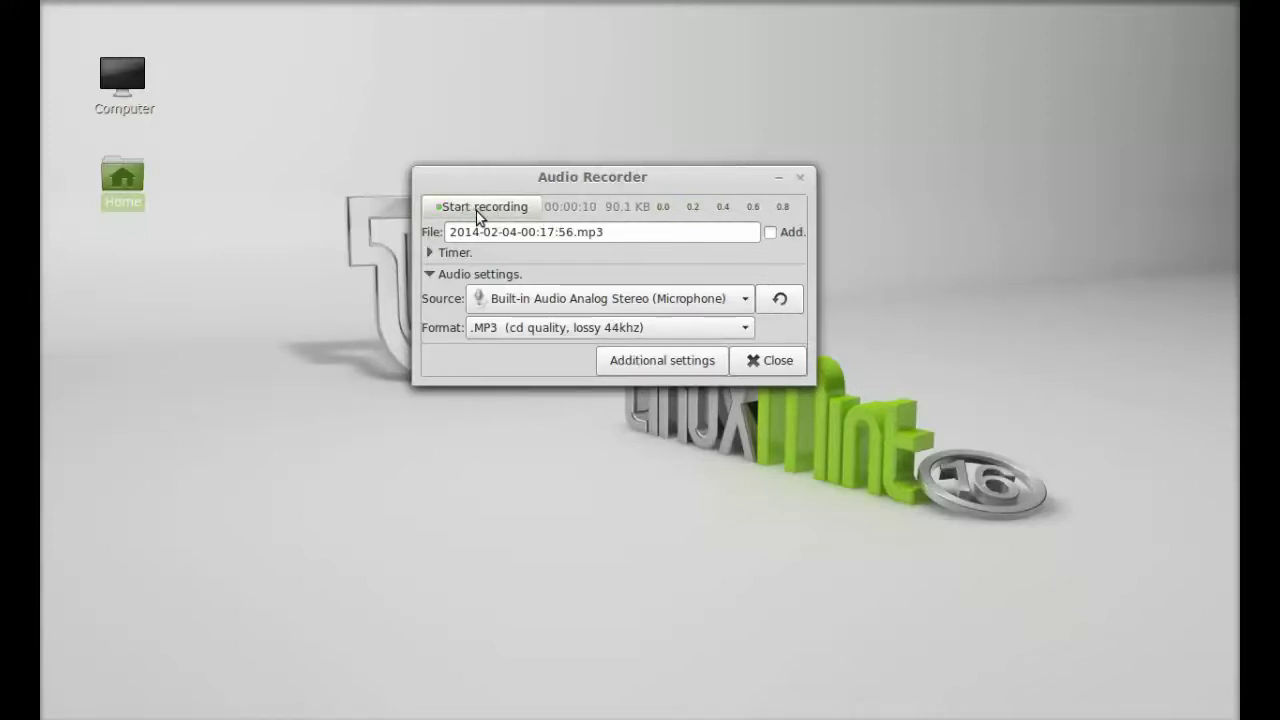
{"action": "left_click", "coordinate": [770, 362]}
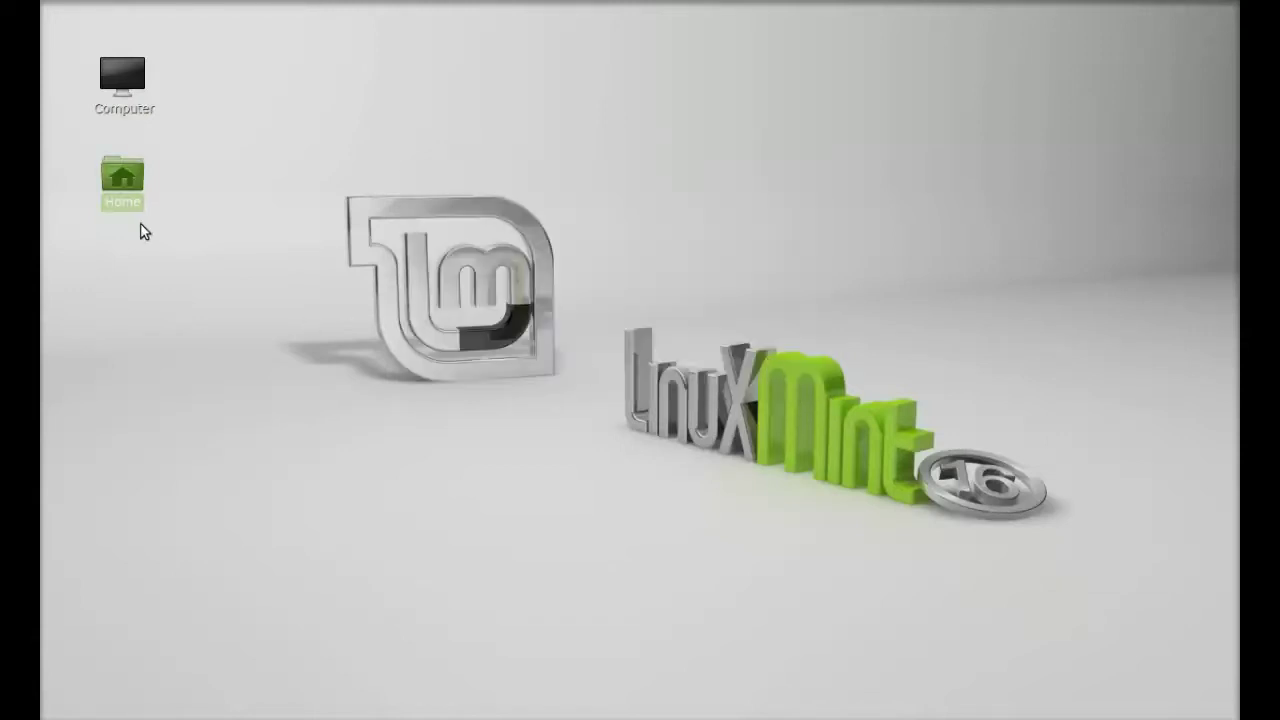
{"action": "double_click", "coordinate": [120, 195]}
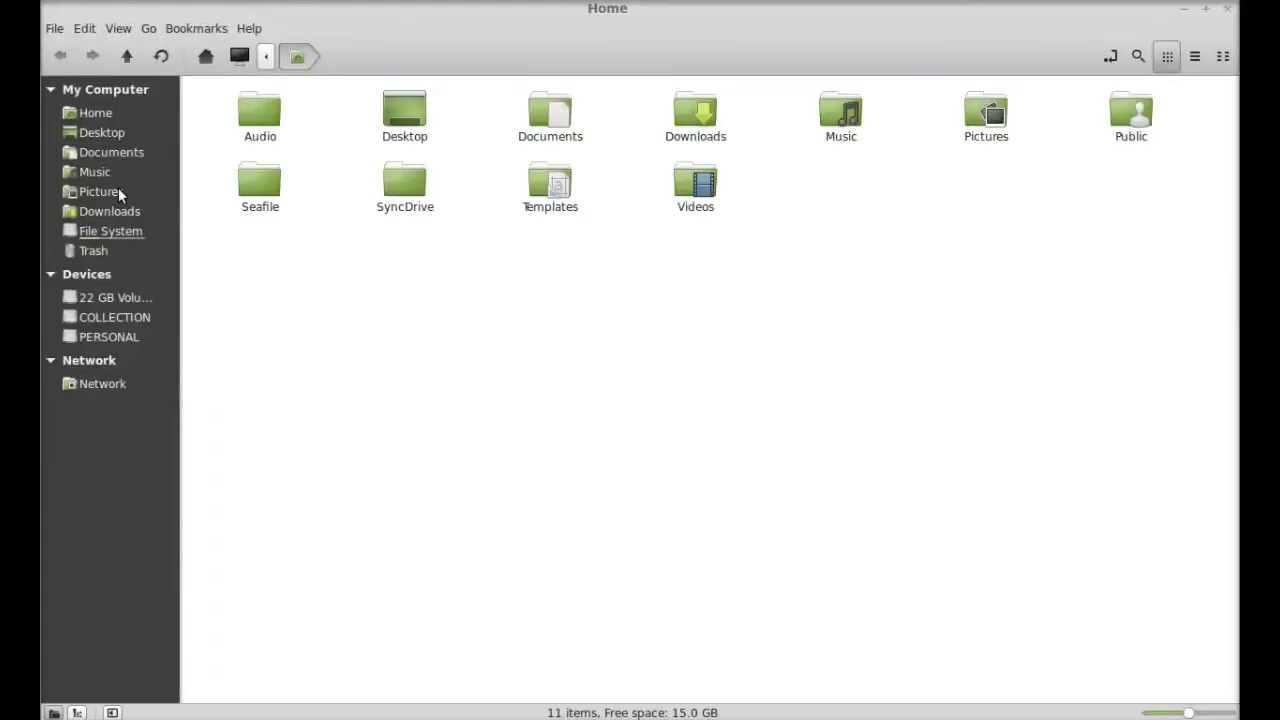
{"action": "double_click", "coordinate": [262, 112]}
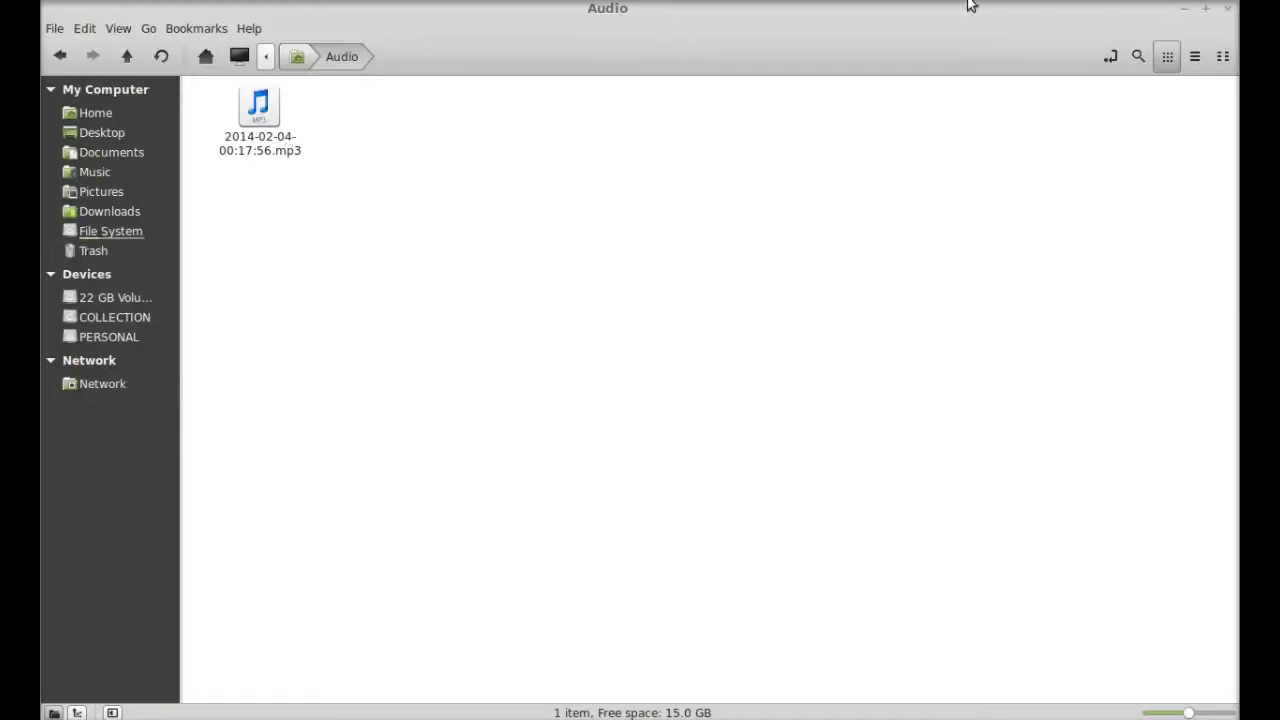
{"action": "left_click", "coordinate": [1228, 9]}
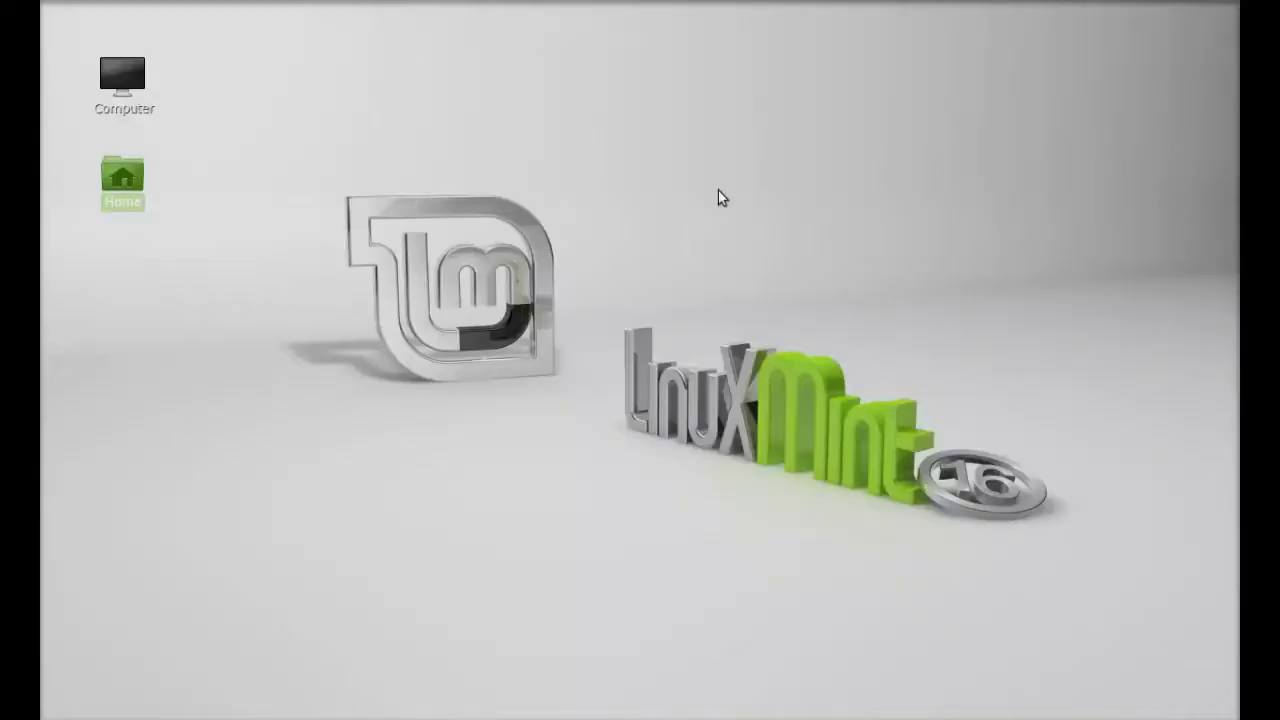
{"action": "left_click", "coordinate": [715, 190]}
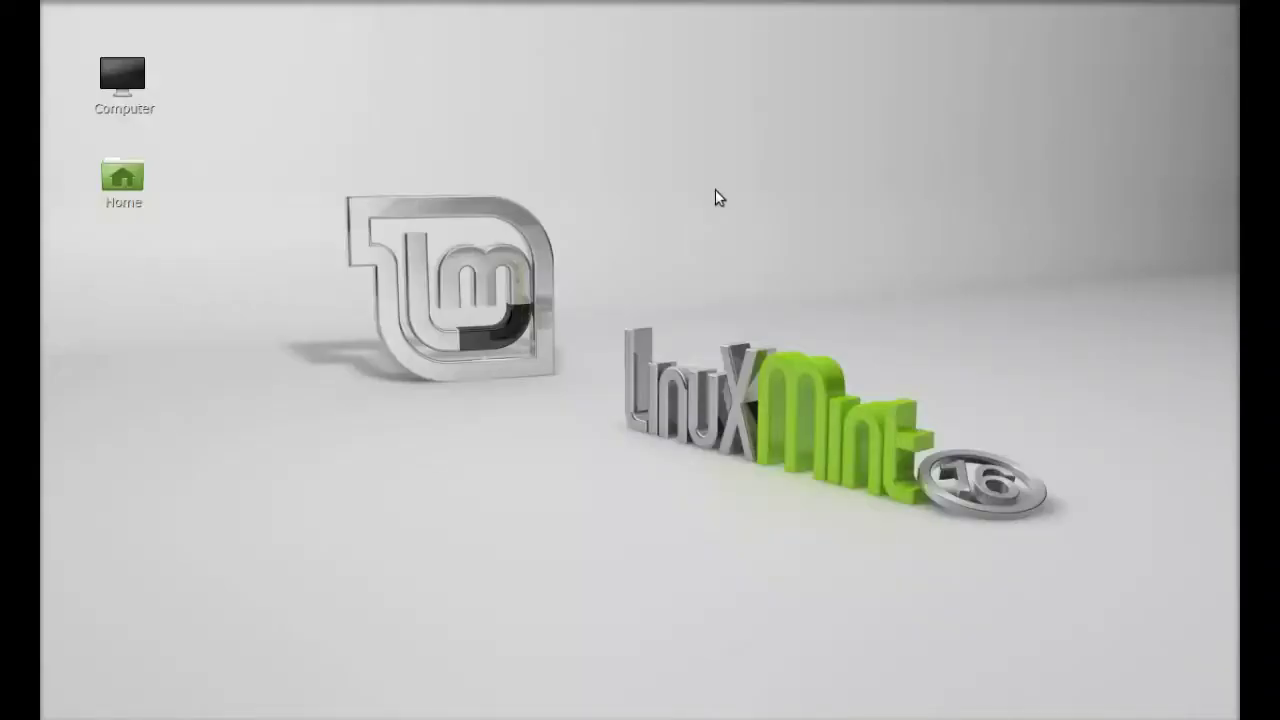